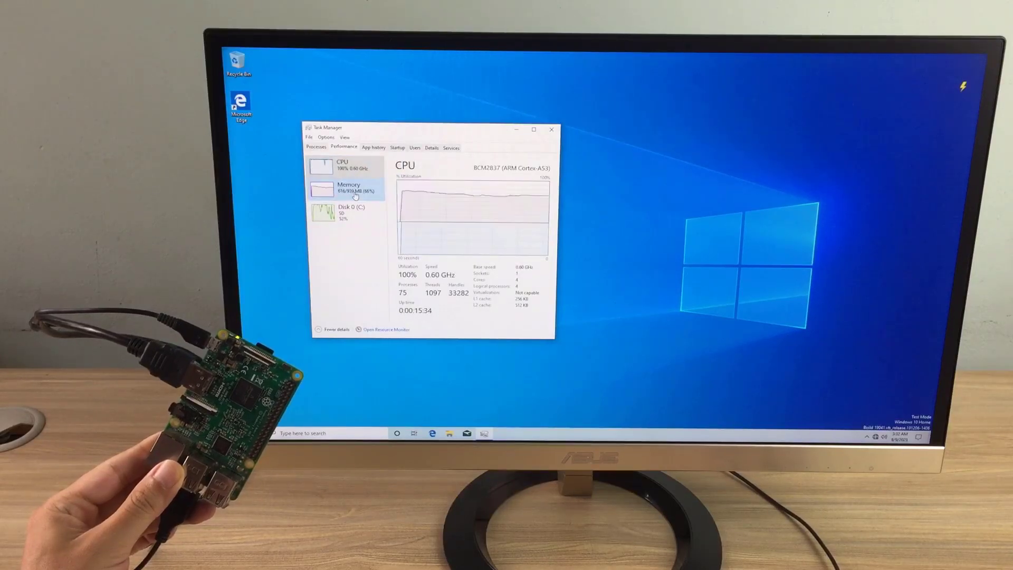
# In Task Manager Performance, view Memory usage, then Disk 0 (C:) activity
pyautogui.click(355, 194)
pyautogui.click(348, 211)
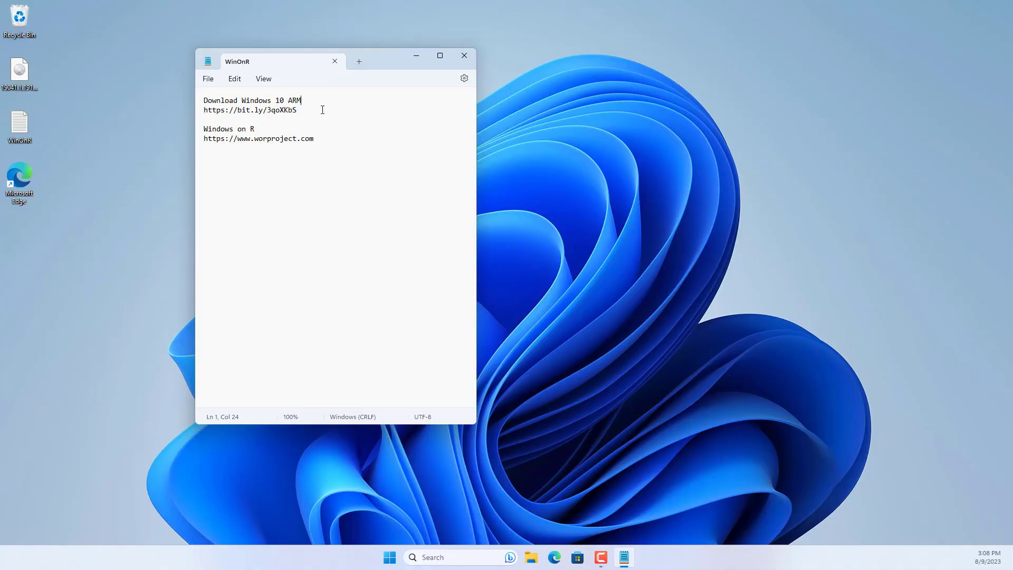
# Paste-and-go the saved bit.ly link in Edge to reach the Windows 10 20H1 ARM64 ISO page
pyautogui.moveTo(322, 110); pyautogui.dragTo(170, 105)
pyautogui.moveTo(321, 138); pyautogui.dragTo(200, 138)
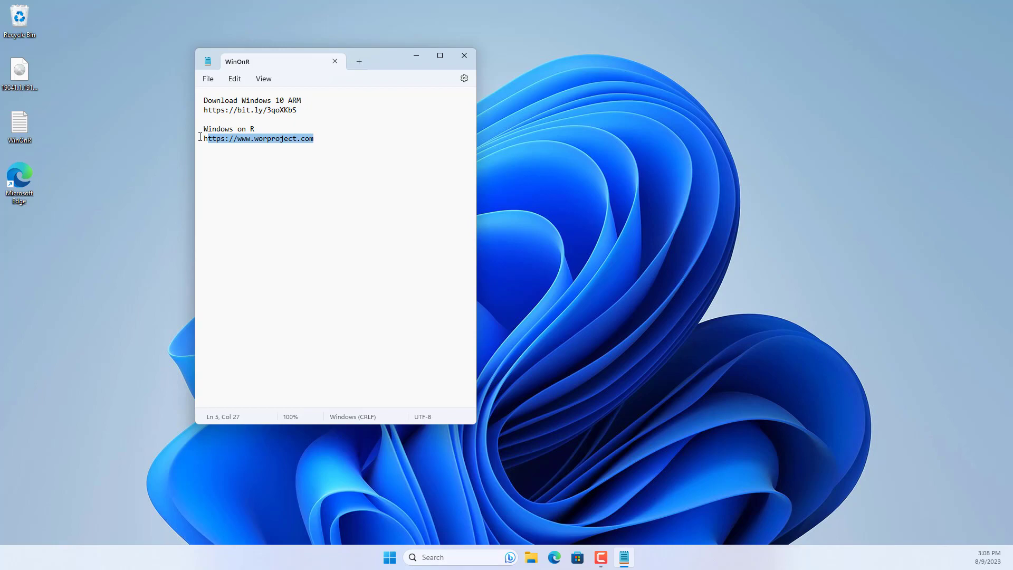
pyautogui.click(303, 113)
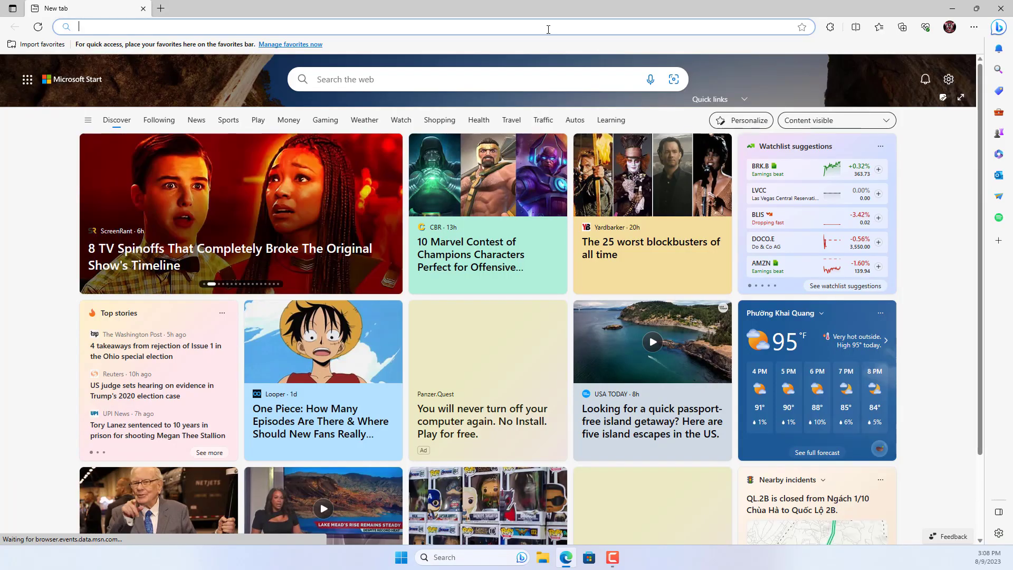
pyautogui.rightClick(549, 33)
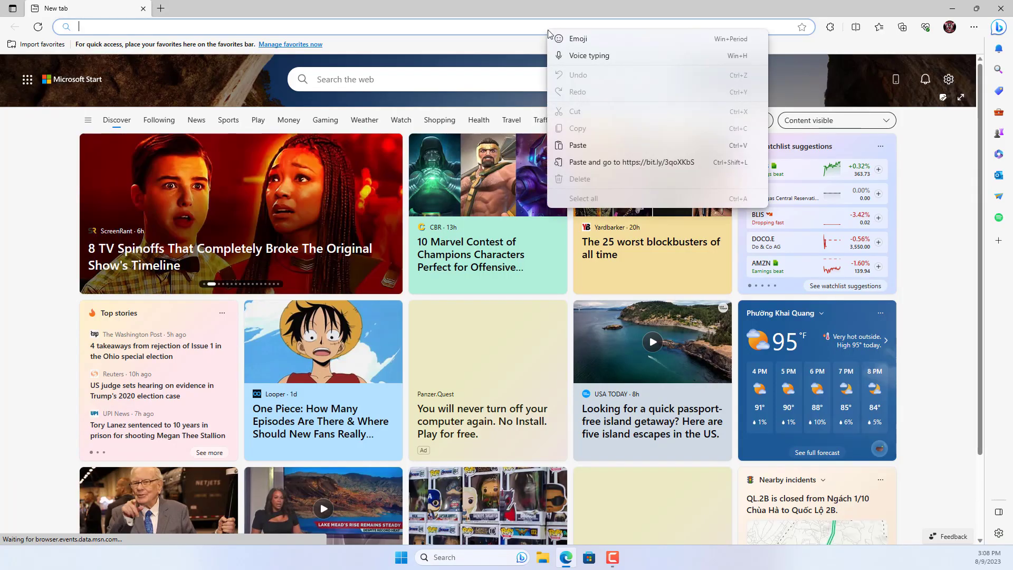
pyautogui.click(619, 162)
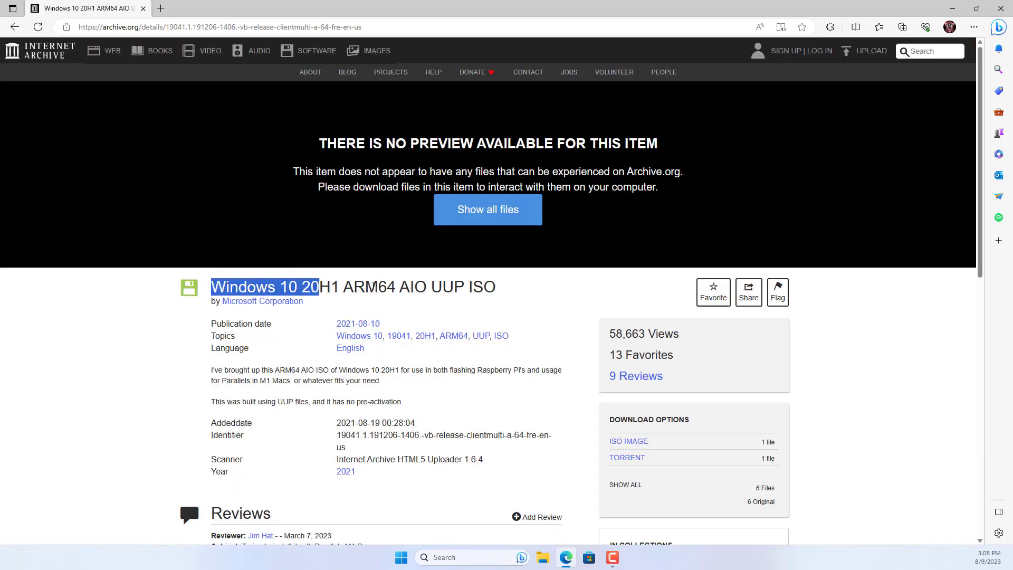
pyautogui.moveTo(215, 287); pyautogui.dragTo(501, 290)
pyautogui.click(564, 334)
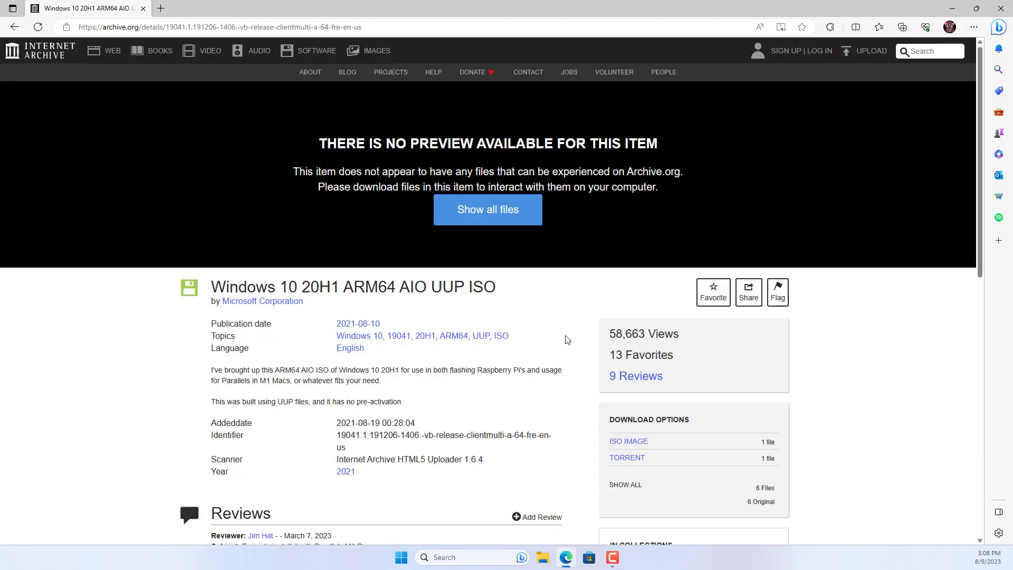
pyautogui.scroll(-2, 585, 349)
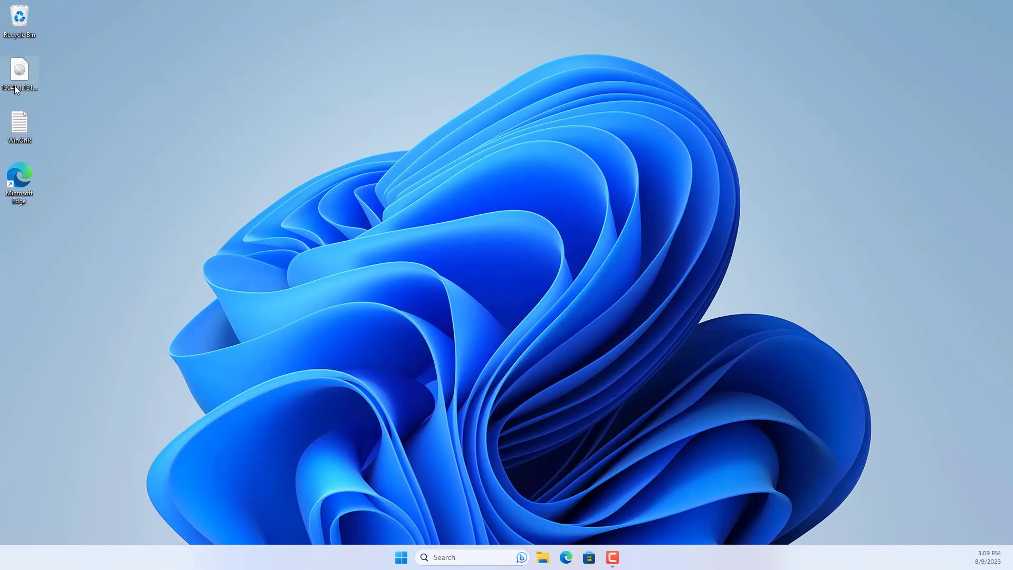
# Open the desktop ISO's Properties to confirm a 3.70 GB disc image
pyautogui.click(16, 89)
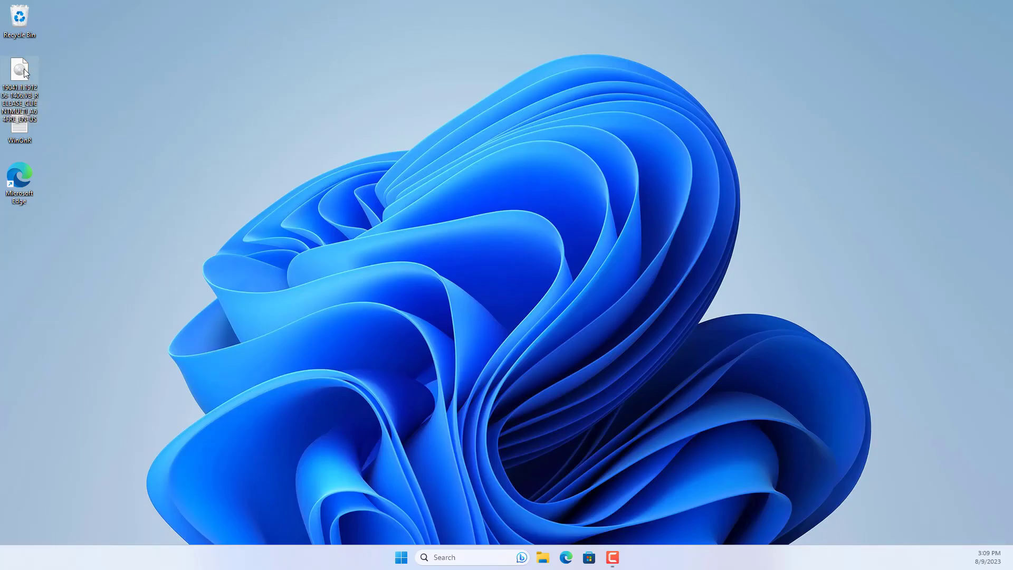
pyautogui.rightClick(24, 69)
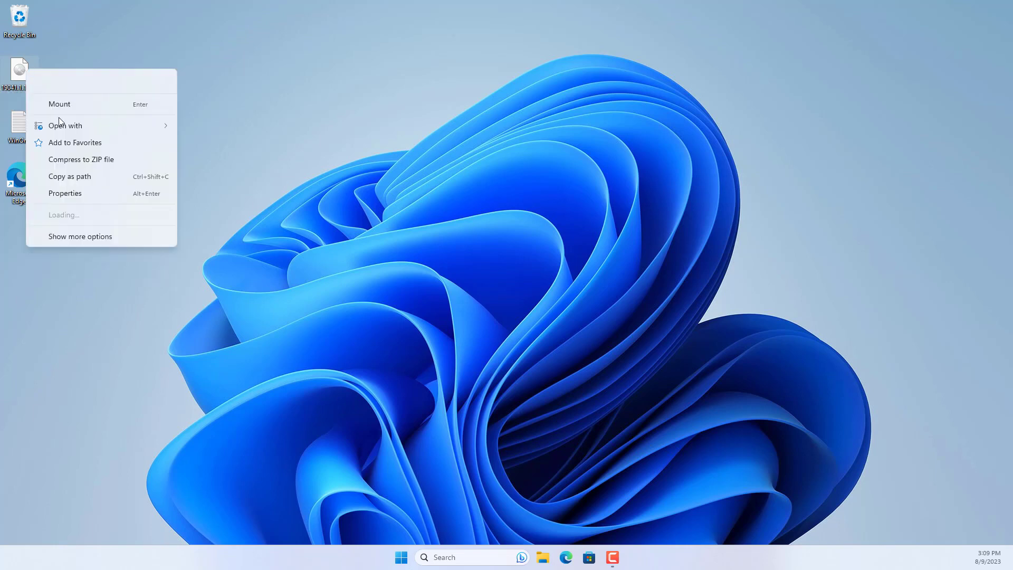
pyautogui.click(79, 192)
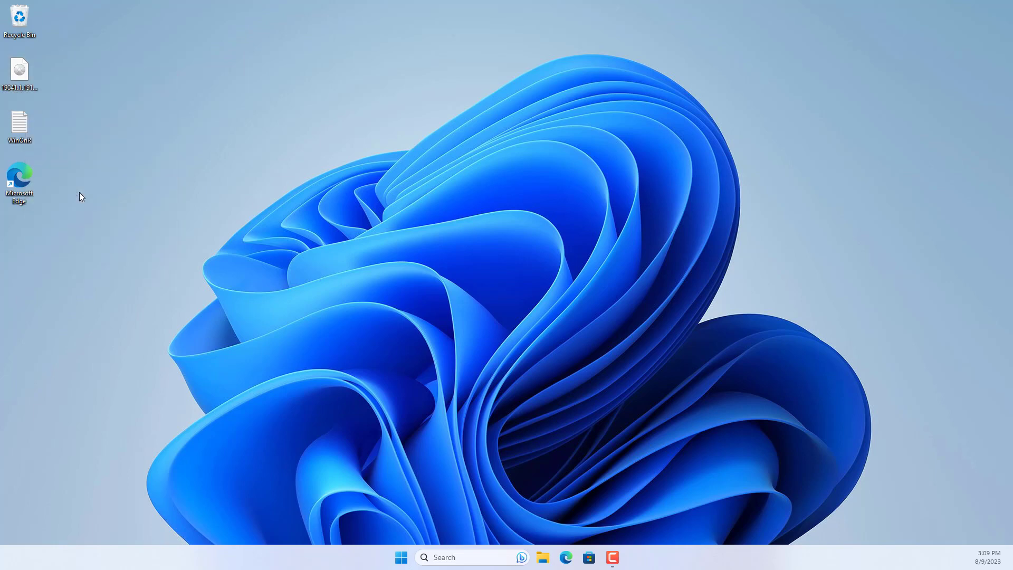
pyautogui.moveTo(139, 79); pyautogui.dragTo(225, 60)
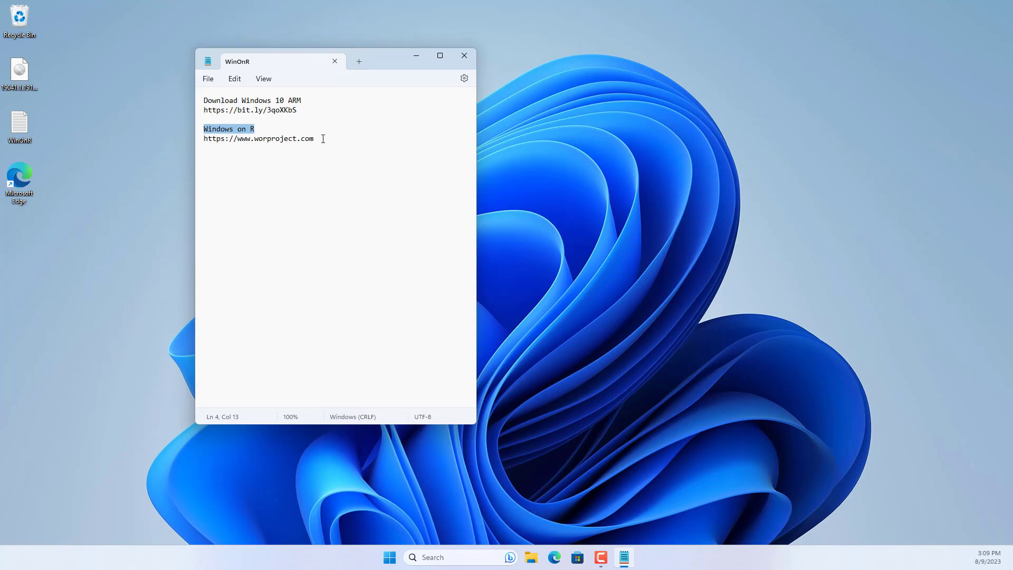
# From worproject.com Downloads, download the Windows on Raspberry imager version 2.3.1
pyautogui.moveTo(323, 138); pyautogui.dragTo(195, 139)
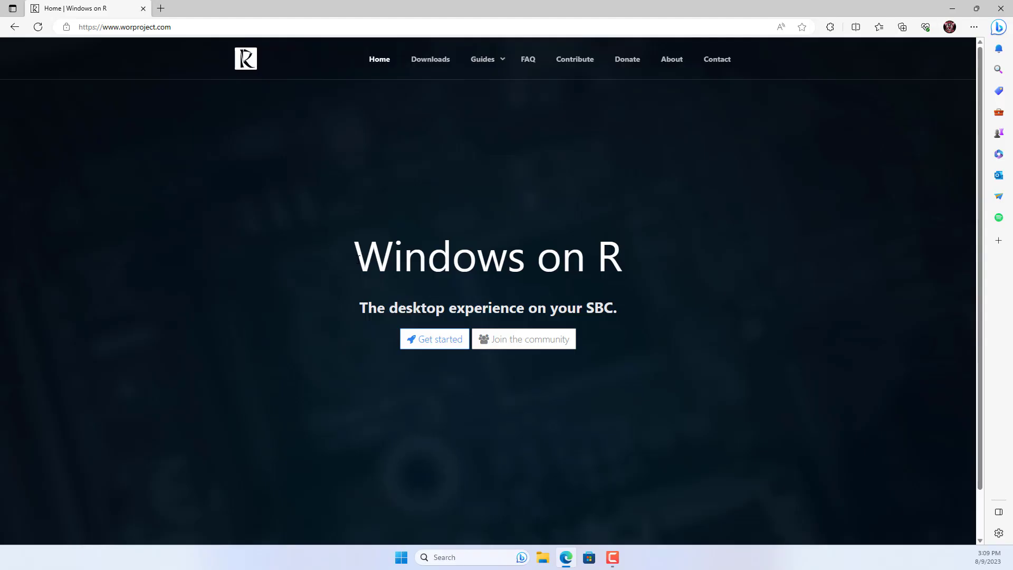
pyautogui.moveTo(354, 259)
pyautogui.mouseDown()
pyautogui.moveTo(622, 258)
pyautogui.moveTo(362, 264)
pyautogui.mouseUp()
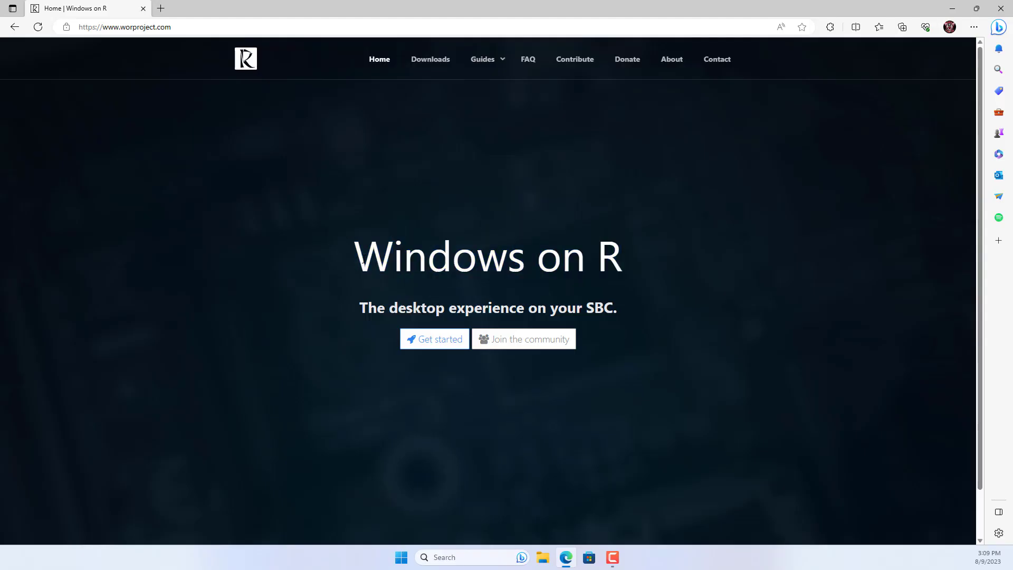
pyautogui.click(430, 61)
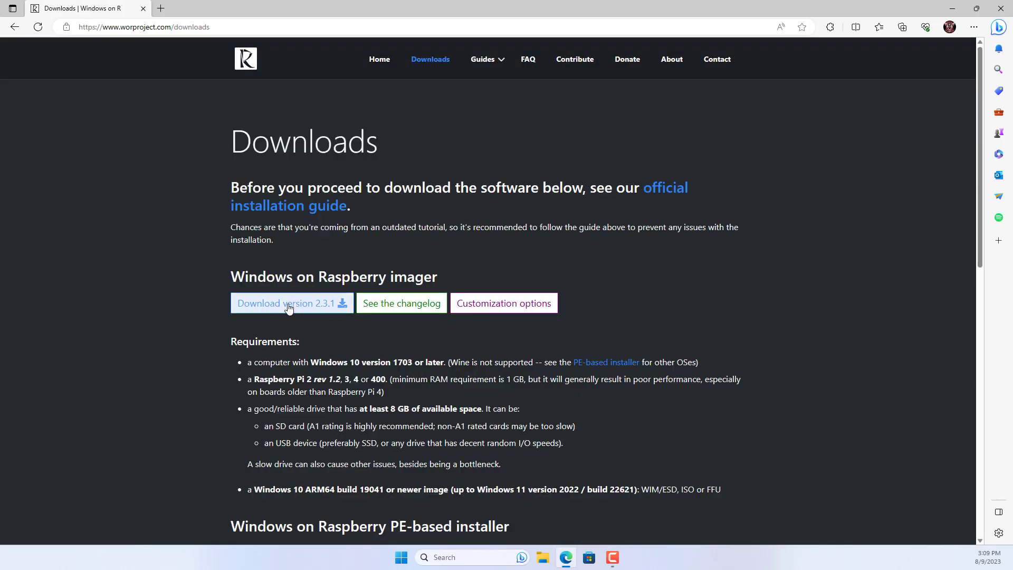
pyautogui.click(289, 308)
pyautogui.moveTo(775, 68)
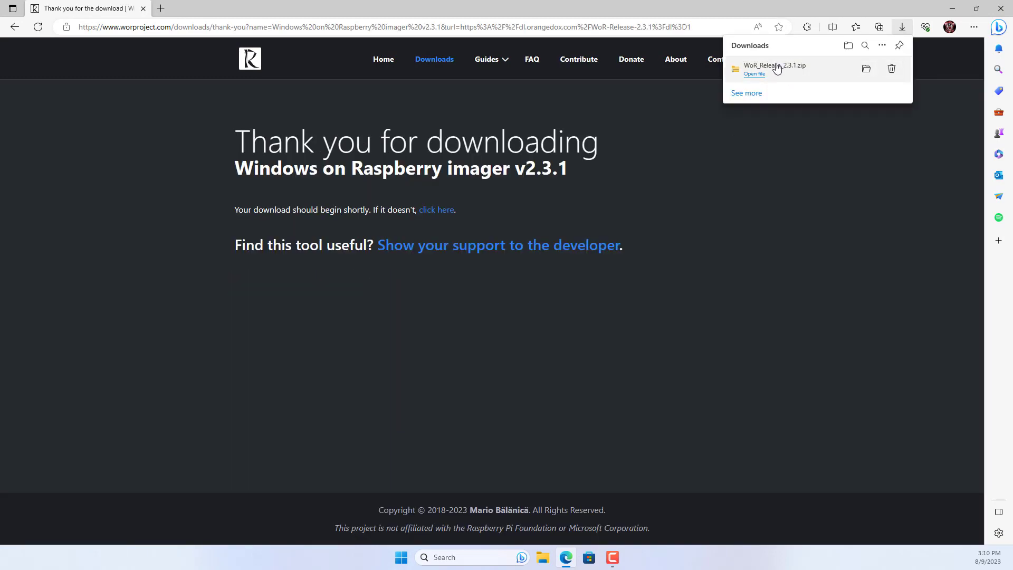
# Run WoR.exe from the WoR_Release_2.3.1 folder, allowing it past SmartScreen with Run anyway
pyautogui.click(865, 75)
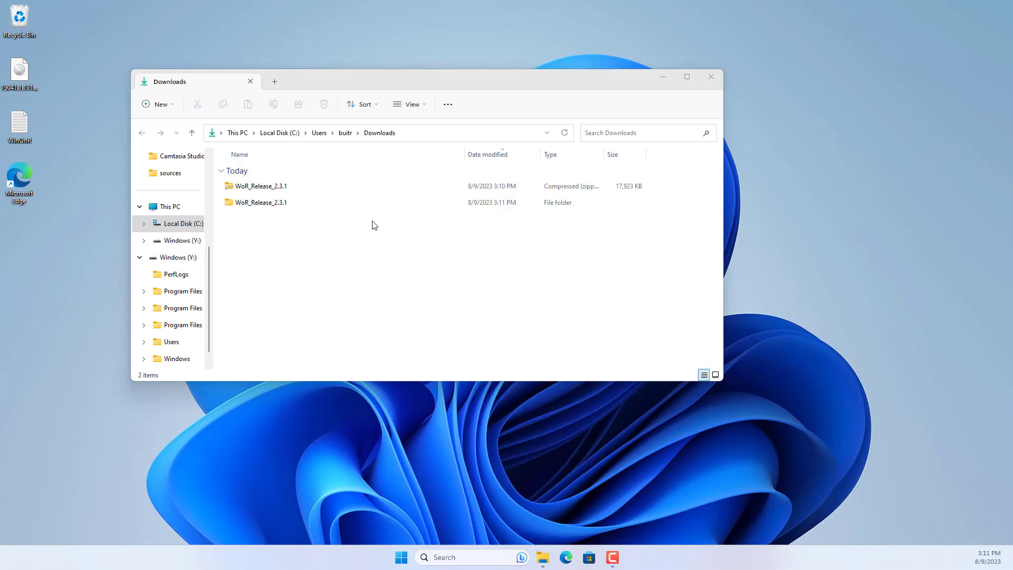
pyautogui.click(269, 205)
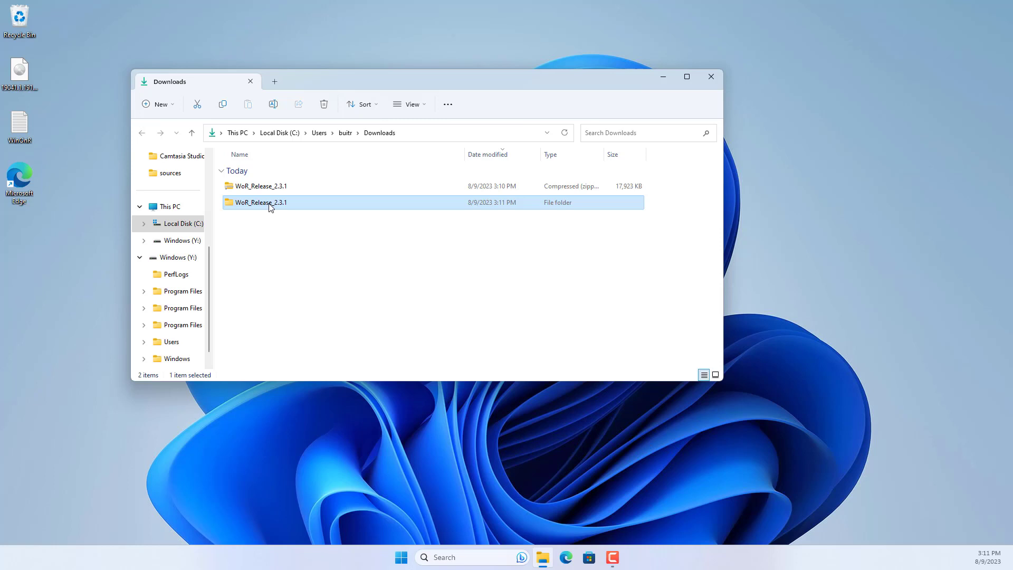
pyautogui.doubleClick(270, 206)
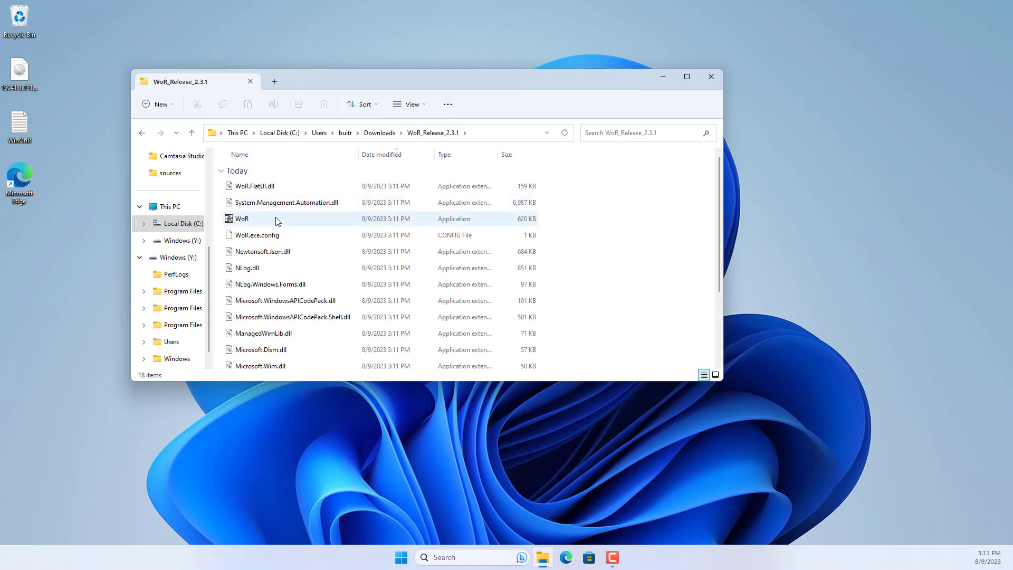
pyautogui.doubleClick(262, 221)
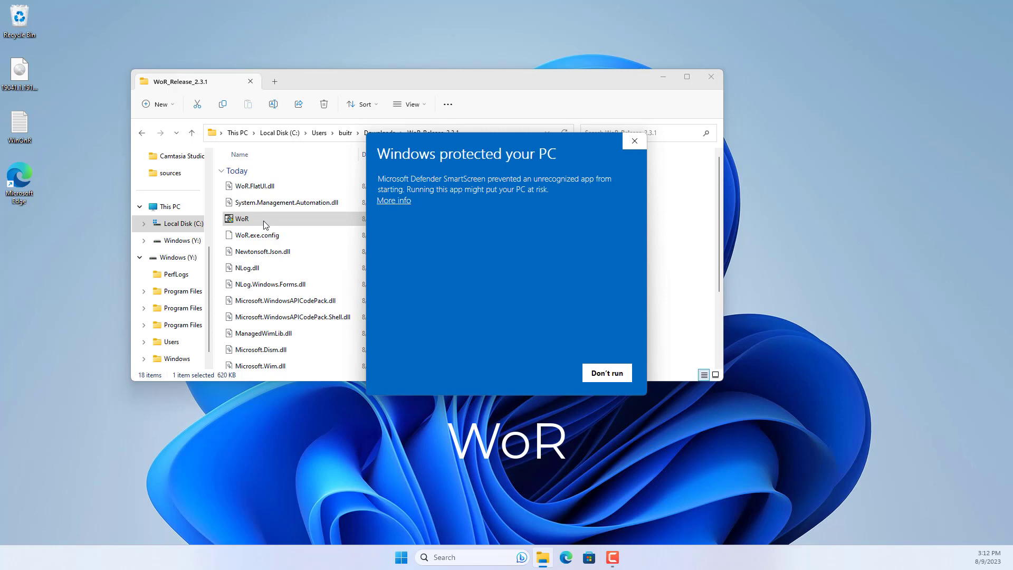
pyautogui.click(402, 202)
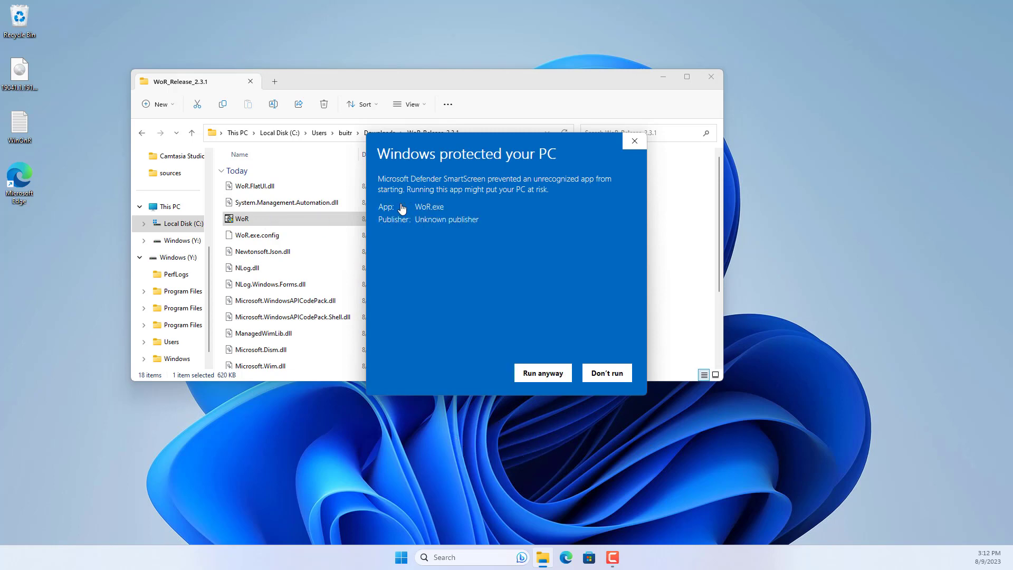
pyautogui.click(547, 374)
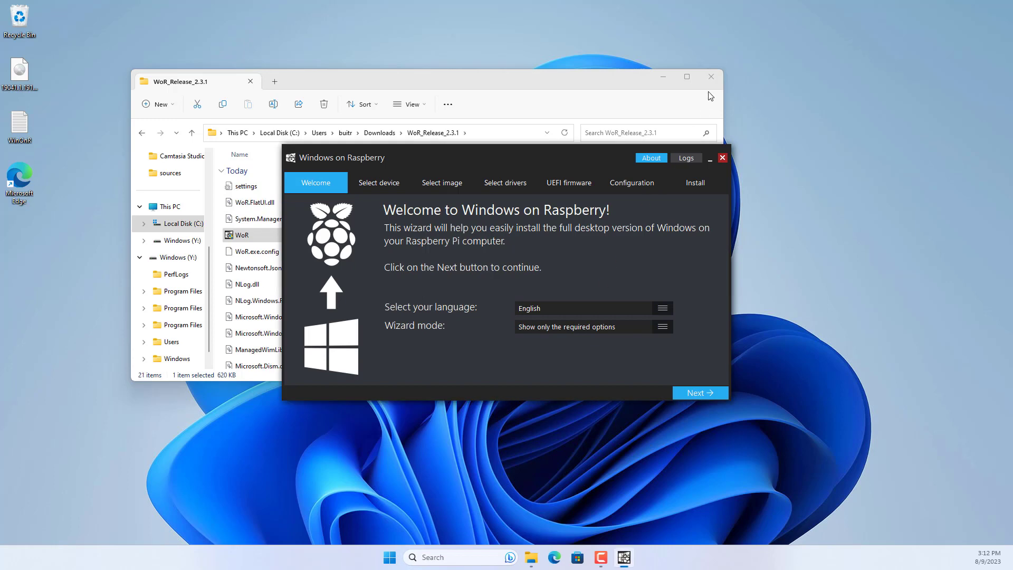
# Select the 14 GB Disk 1 SDHC Card as the target drive
pyautogui.click(717, 77)
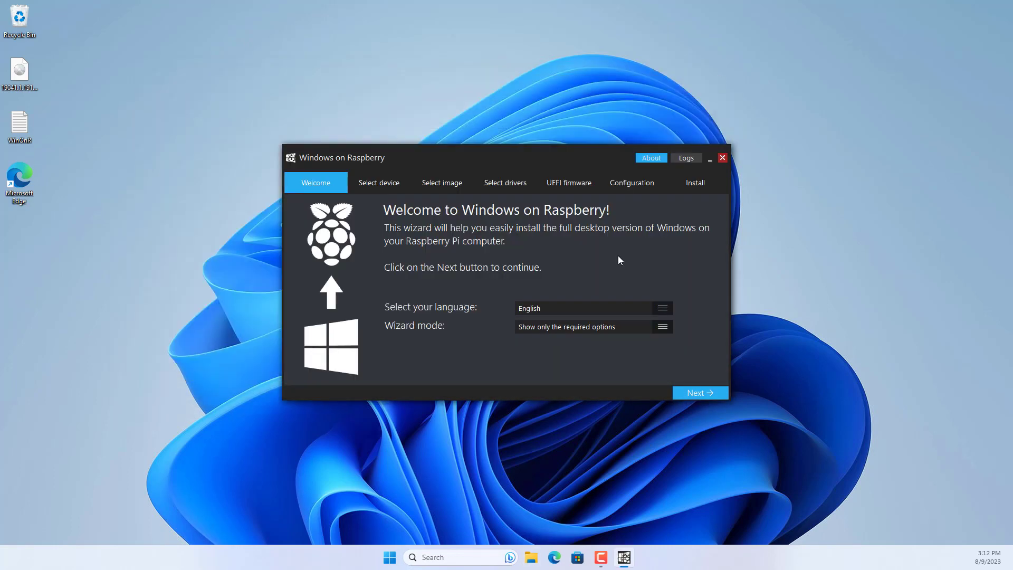
pyautogui.click(694, 392)
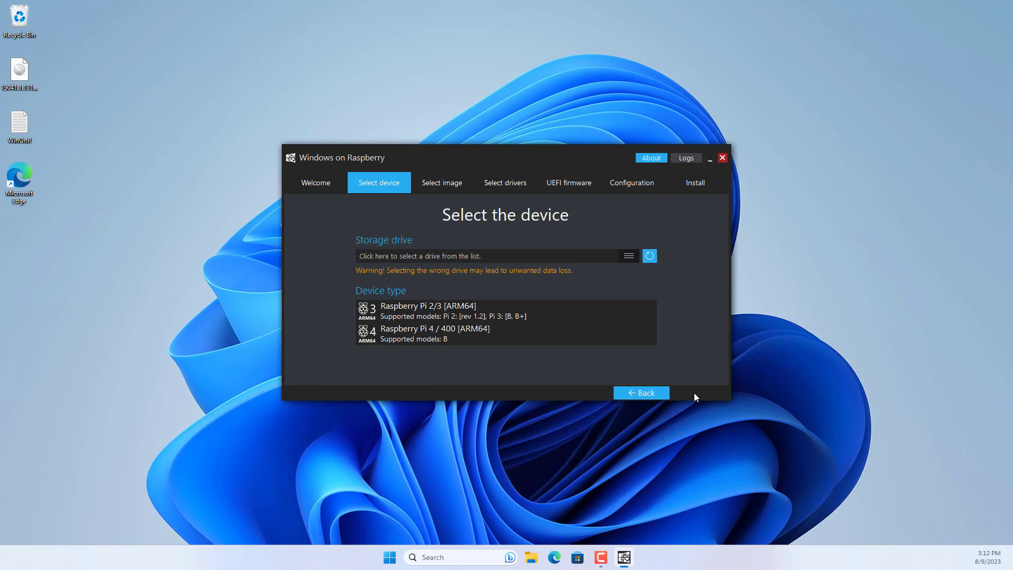
pyautogui.click(632, 256)
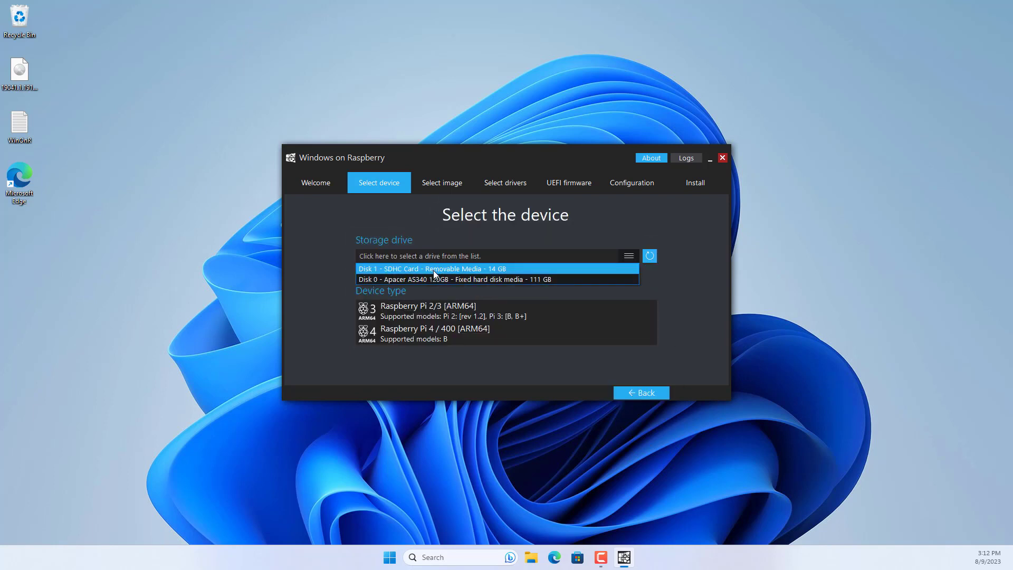
pyautogui.click(437, 269)
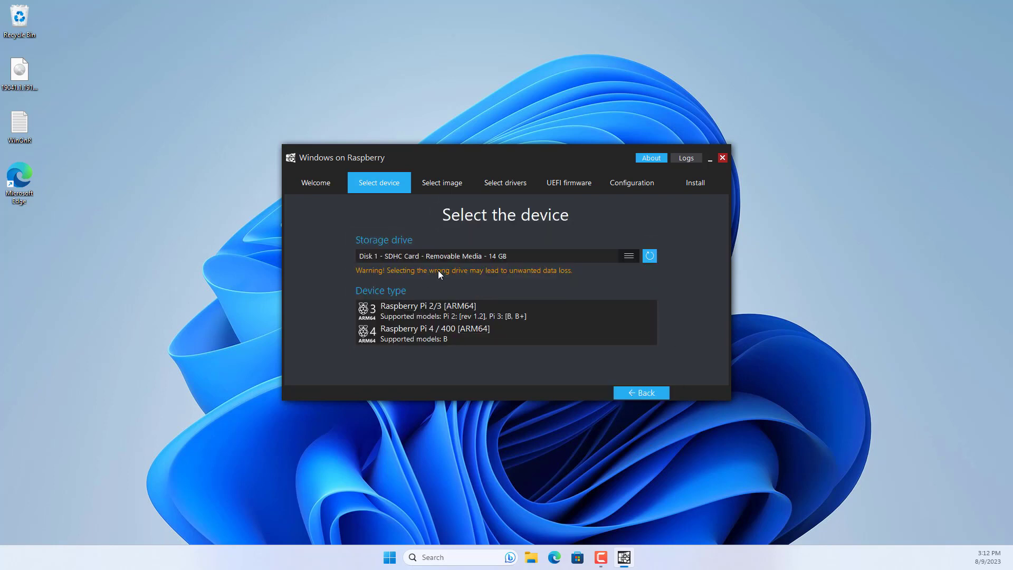
# Set the device to Raspberry Pi 2/3, dismissing the Pi 4 bootloader warning, and continue
pyautogui.click(461, 313)
pyautogui.click(457, 332)
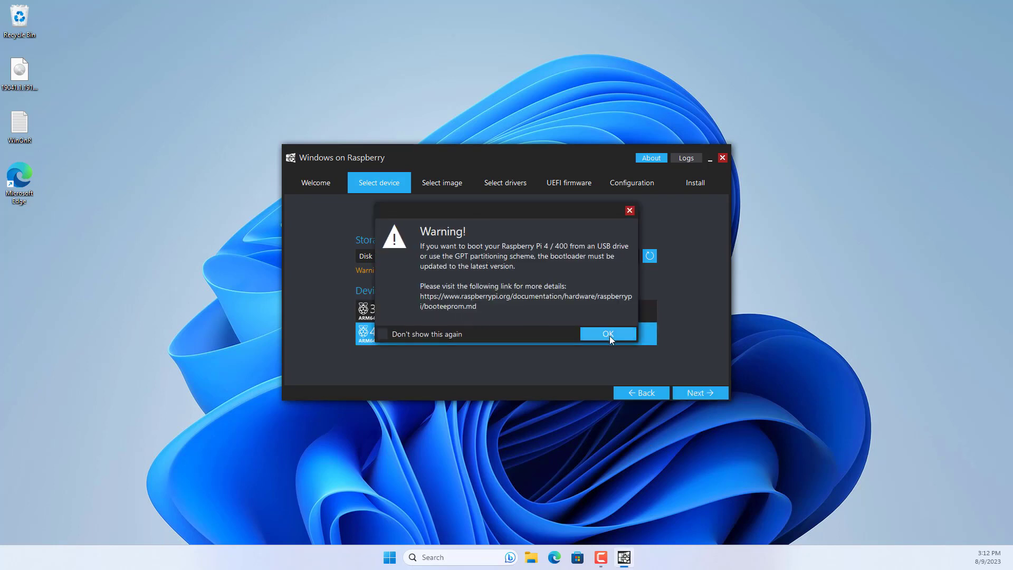
pyautogui.click(607, 334)
pyautogui.click(466, 316)
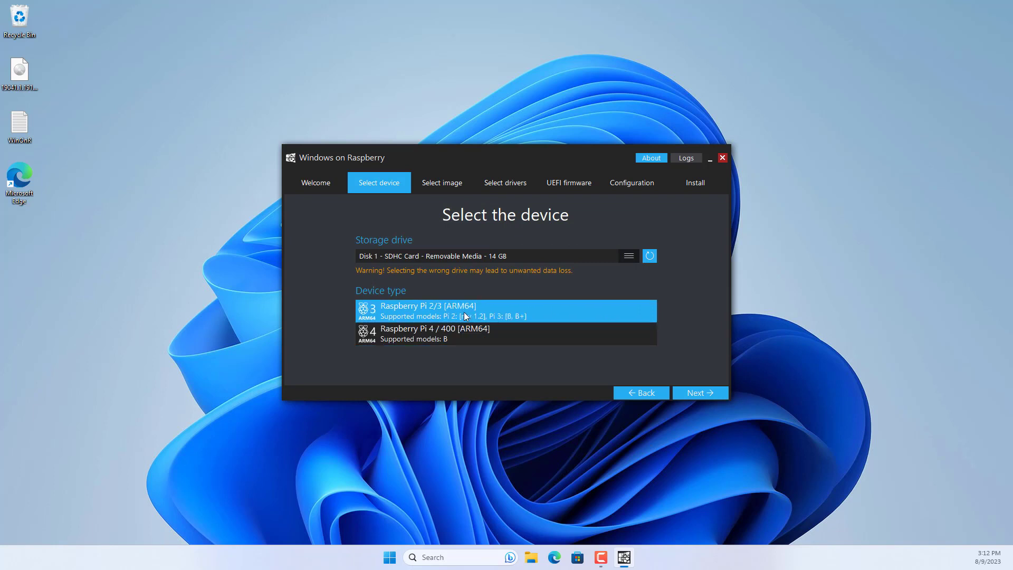
pyautogui.click(702, 394)
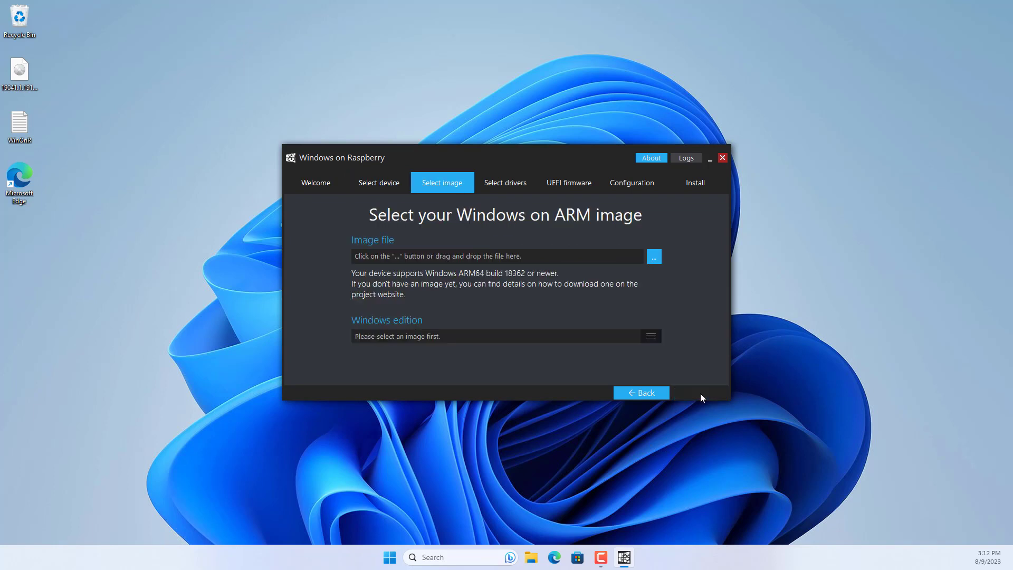
# Load the Windows ARM ISO from the Desktop into the imager
pyautogui.click(654, 257)
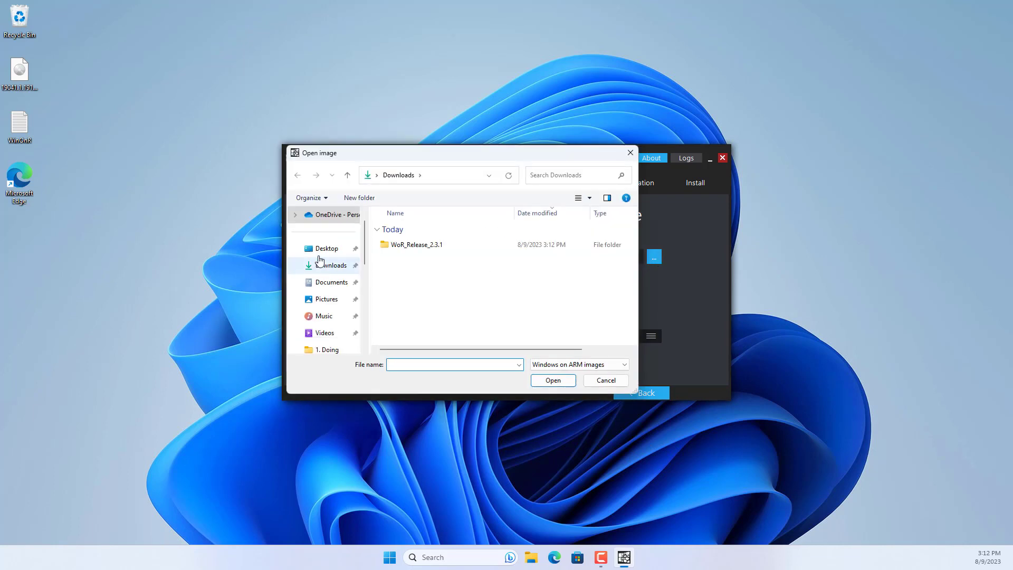
pyautogui.click(317, 248)
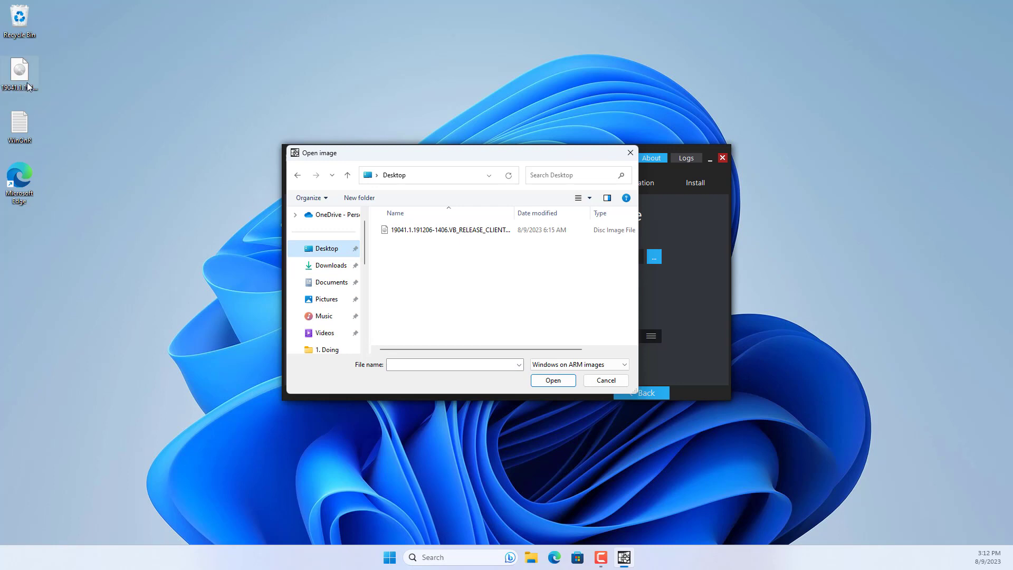
pyautogui.click(419, 233)
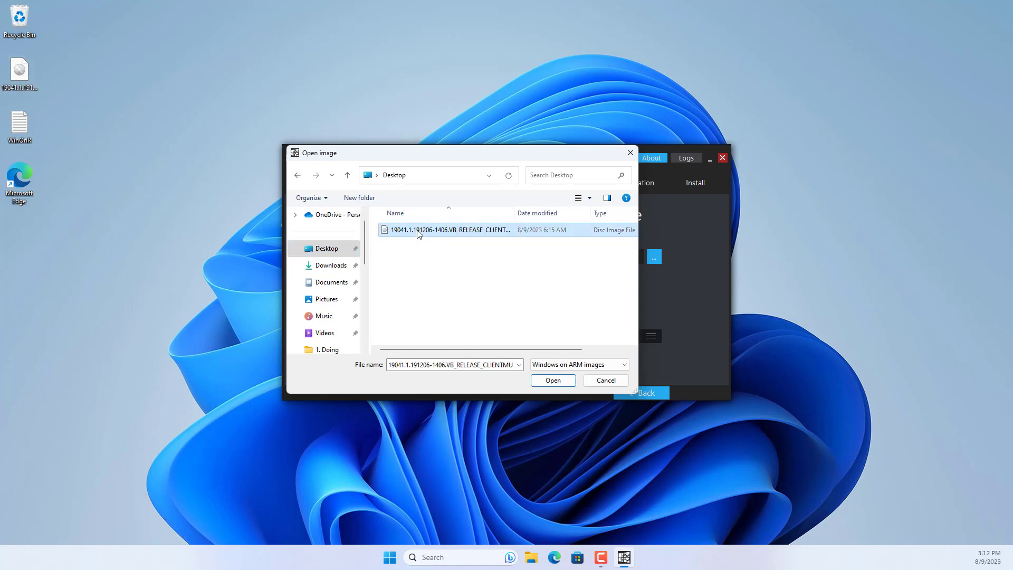
pyautogui.click(573, 377)
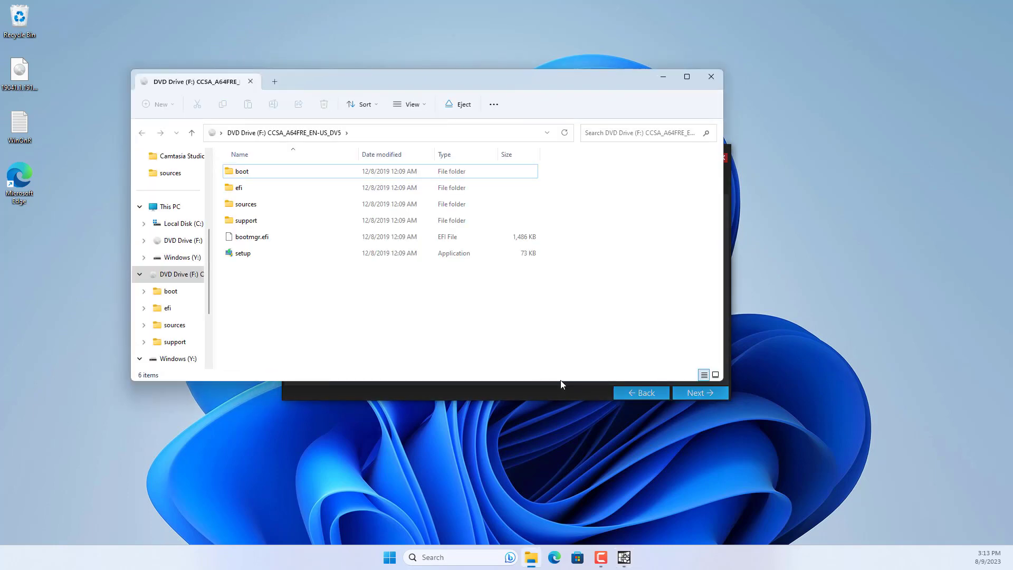
pyautogui.hotkey('alt', 'F4')
# Keep Windows 10 Home build 19041.1 as the edition and proceed to drivers
pyautogui.click(650, 337)
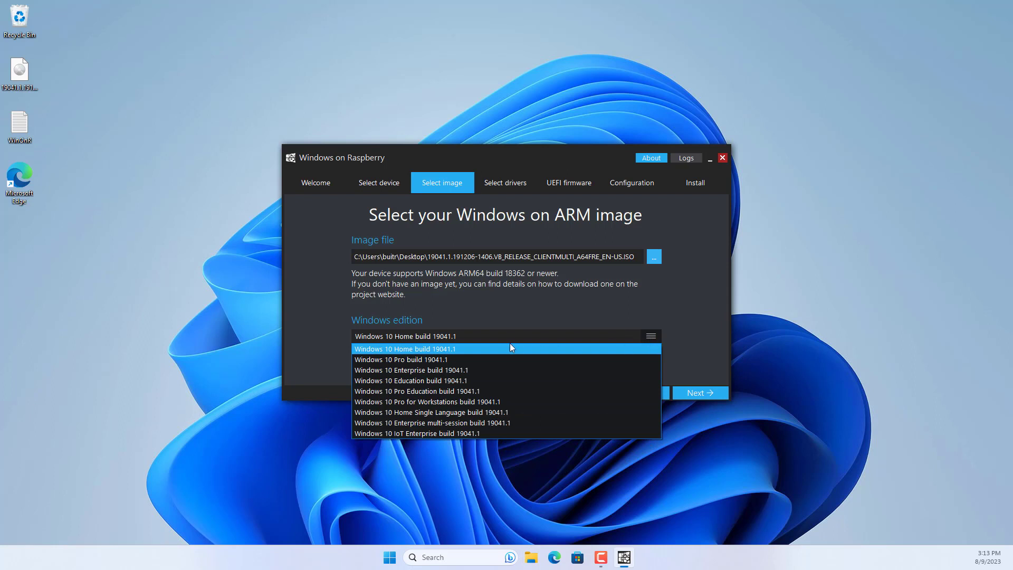
pyautogui.click(462, 349)
pyautogui.click(698, 393)
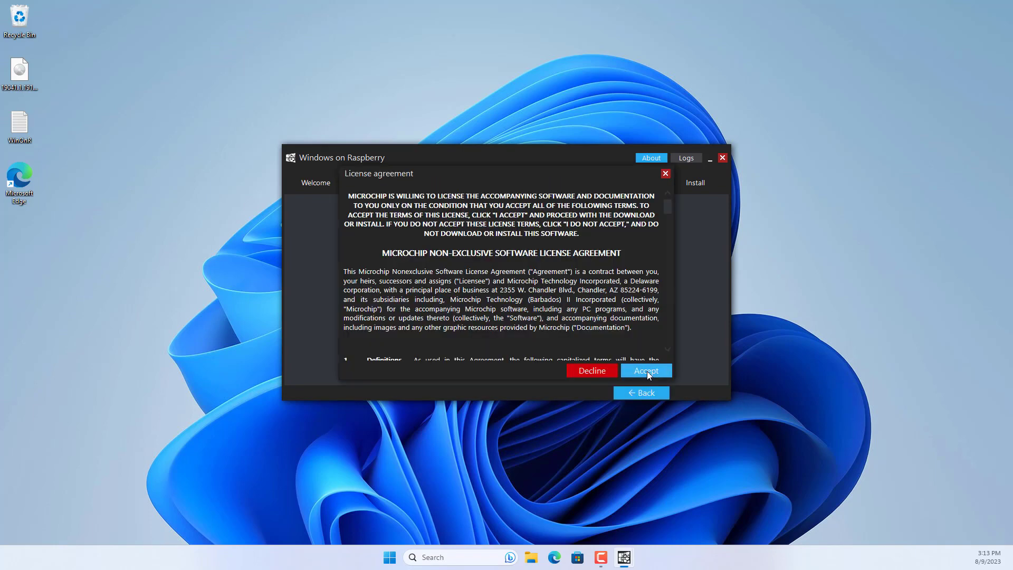
# Accept the Microchip driver licence and install Windows 10 Home onto the 14 GB SD card
pyautogui.click(648, 372)
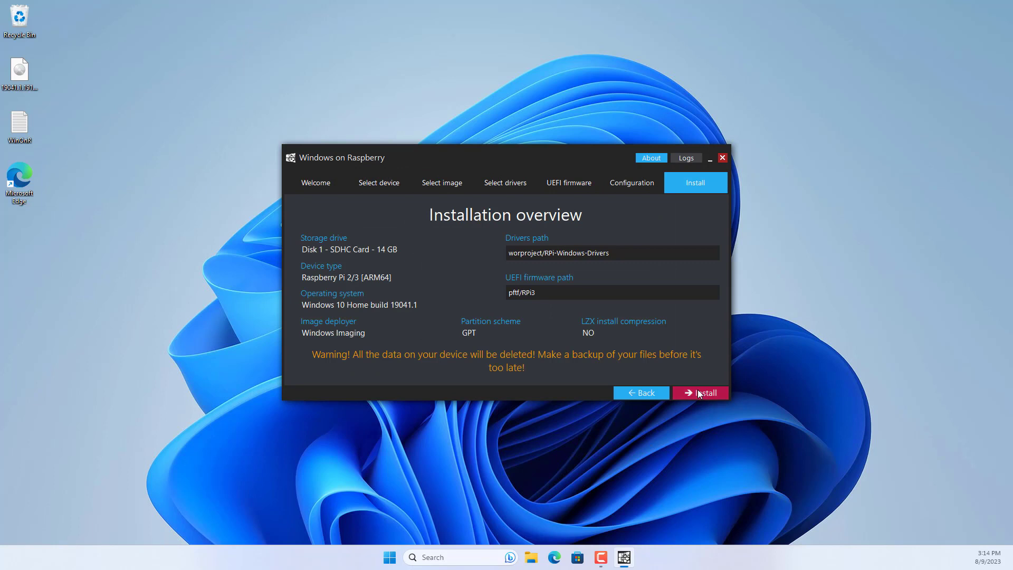
pyautogui.click(699, 391)
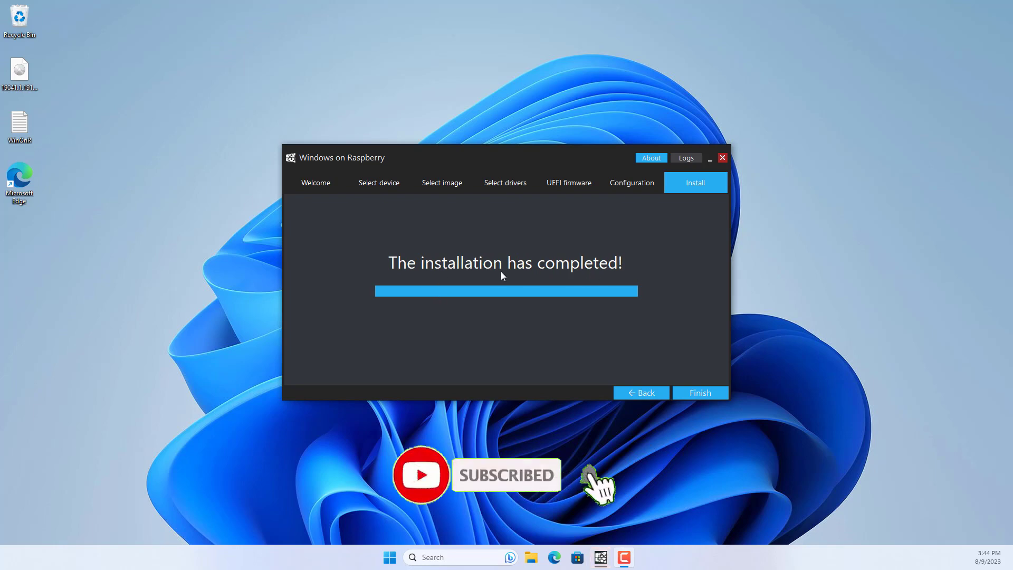
# Finish the installer and browse the system folders on the new Windows (D:) drive
pyautogui.click(706, 394)
pyautogui.click(424, 183)
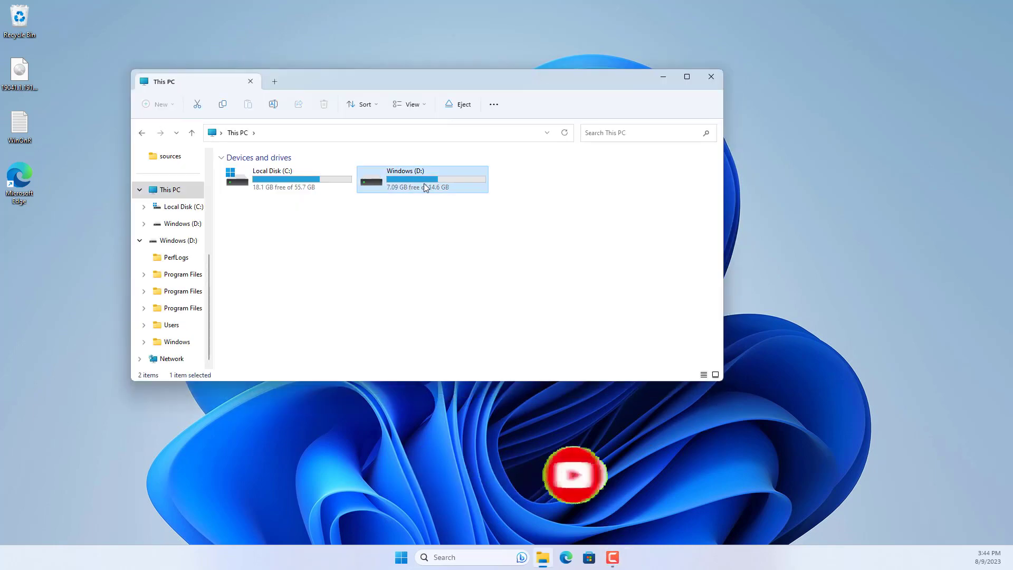
pyautogui.doubleClick(425, 187)
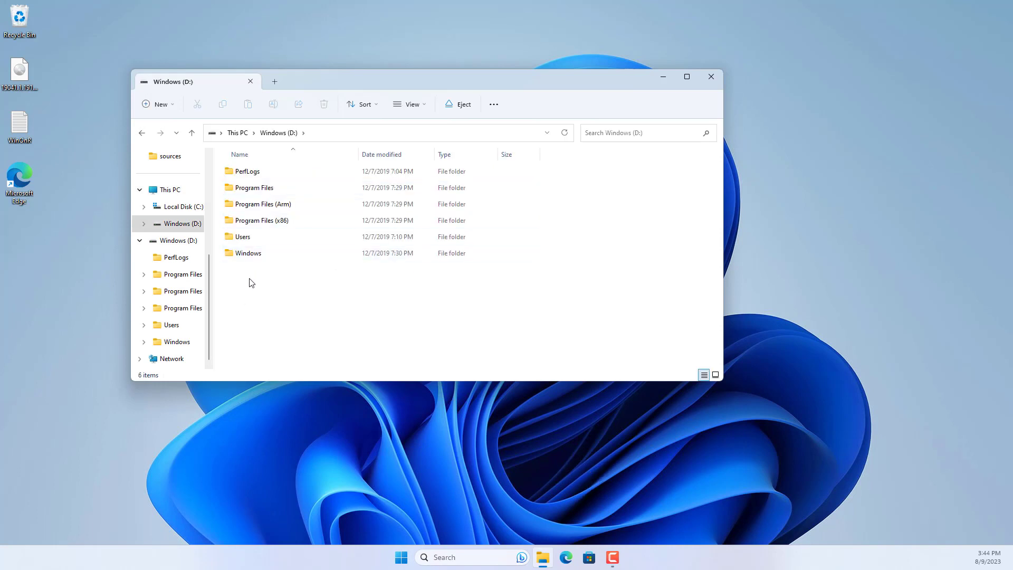
pyautogui.moveTo(236, 298); pyautogui.dragTo(303, 159)
pyautogui.click(281, 209)
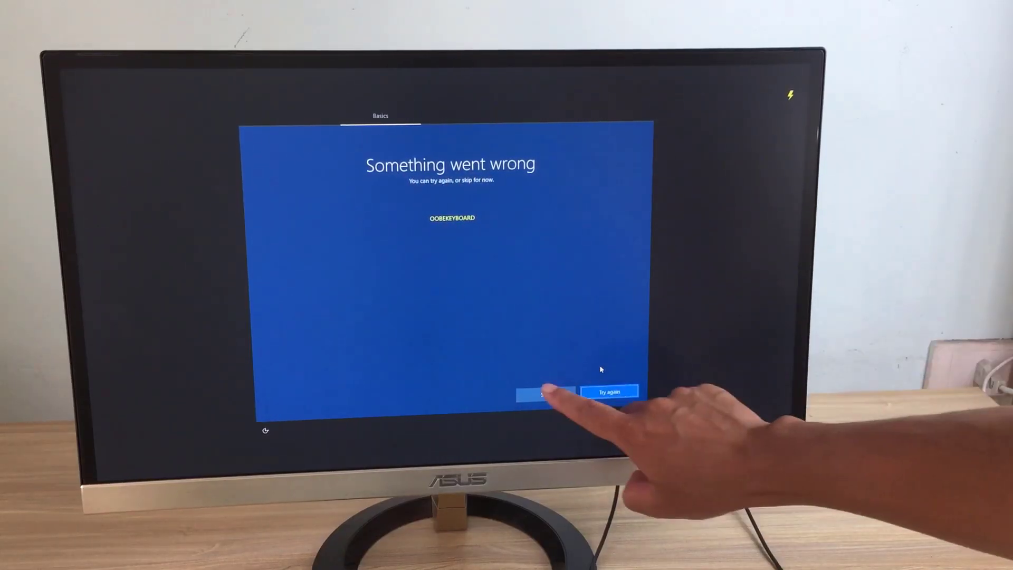
# Skip the keyboard error, choose 'I don't have internet', enter a local user name, and reach the desktop
pyautogui.click(554, 391)
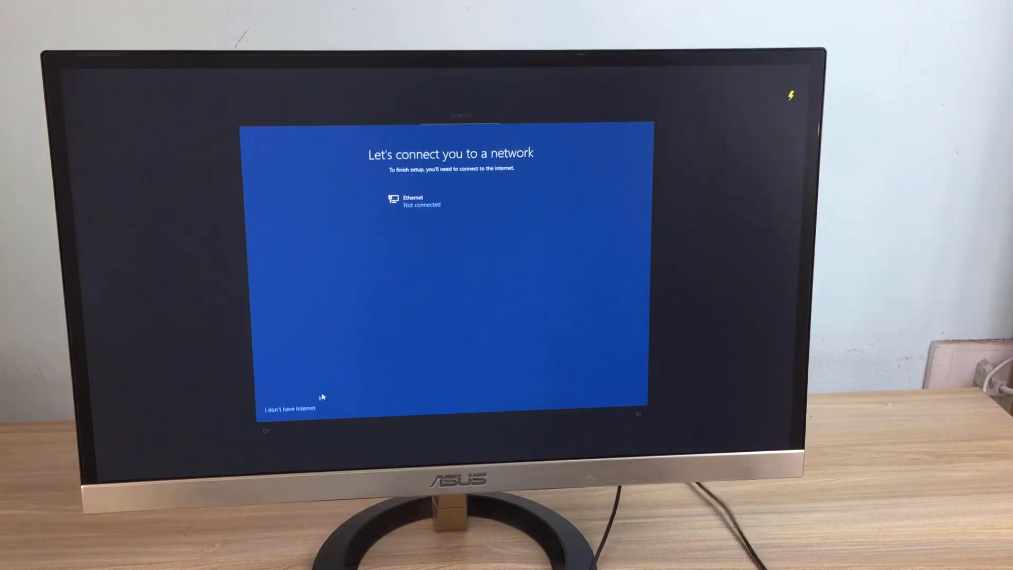
pyautogui.click(294, 411)
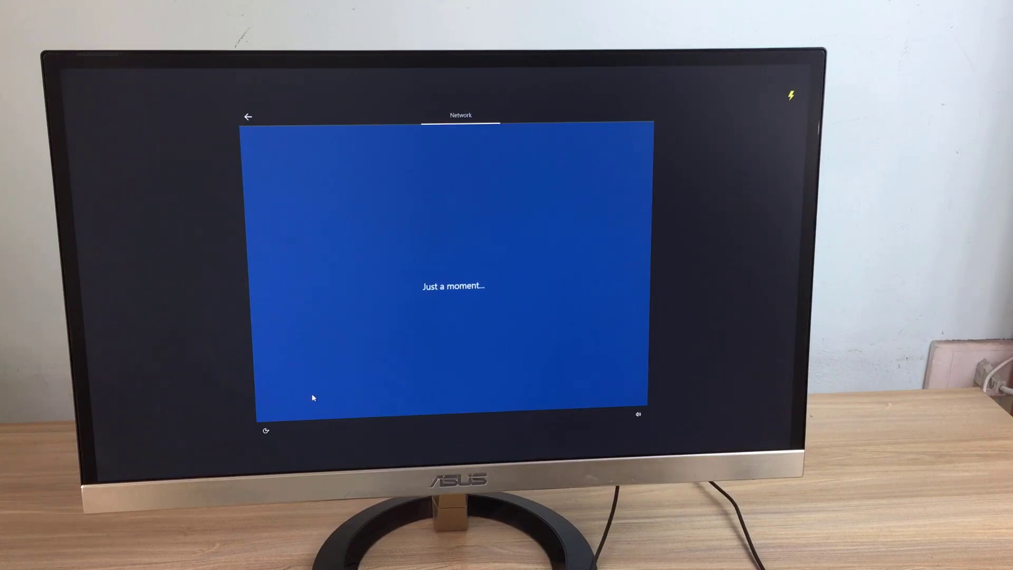
pyautogui.write('ne')
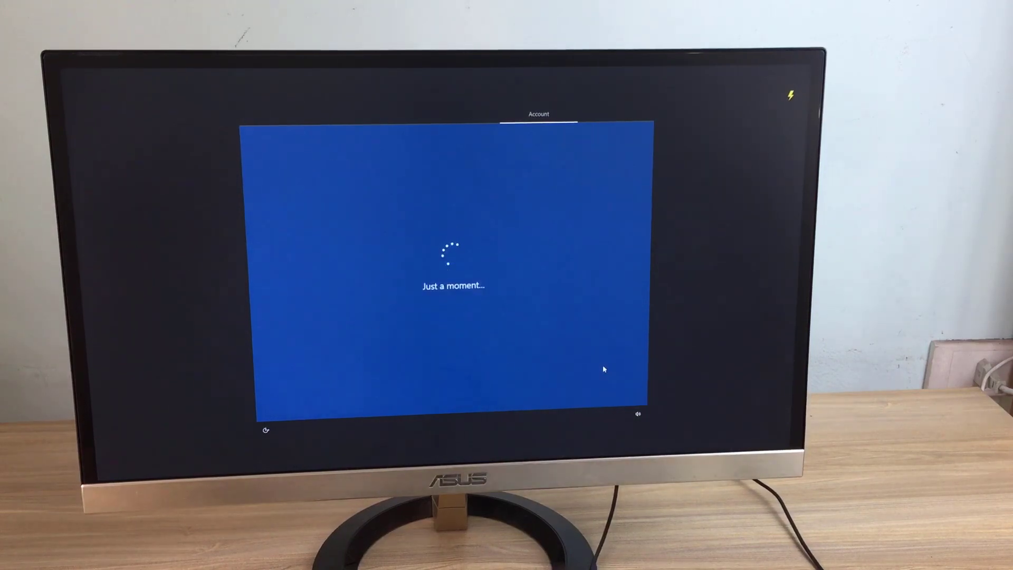
pyautogui.click(211, 213)
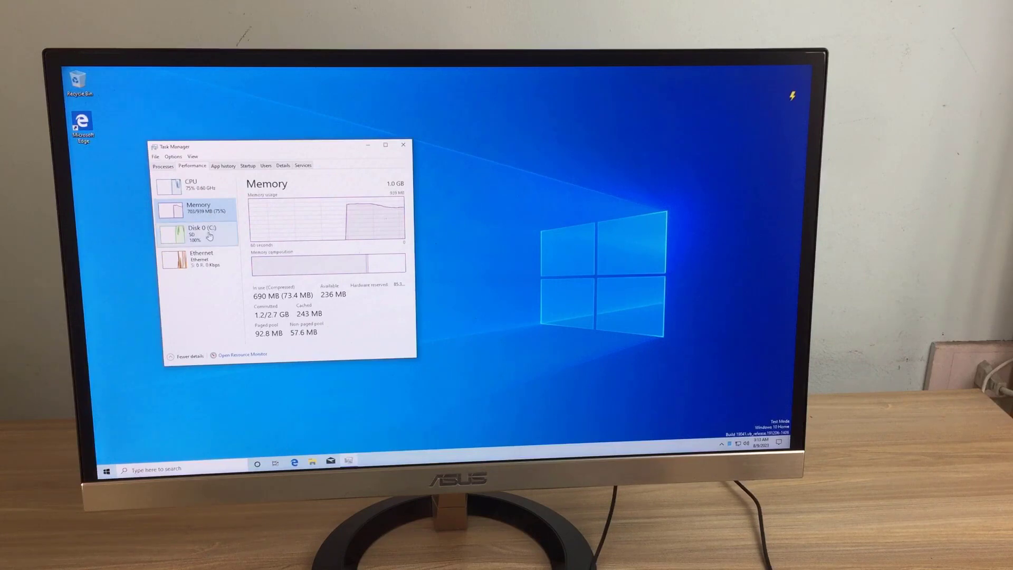
# Review the SD card disk activity (100%), memory (~577 MB) and BCM2837 CPU usage in Task Manager
pyautogui.click(210, 236)
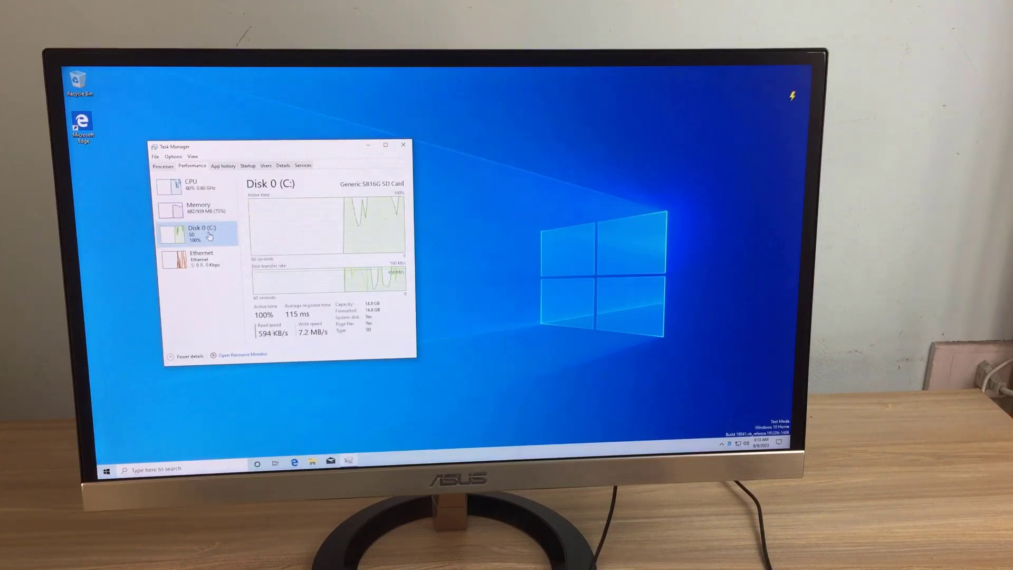
pyautogui.click(206, 213)
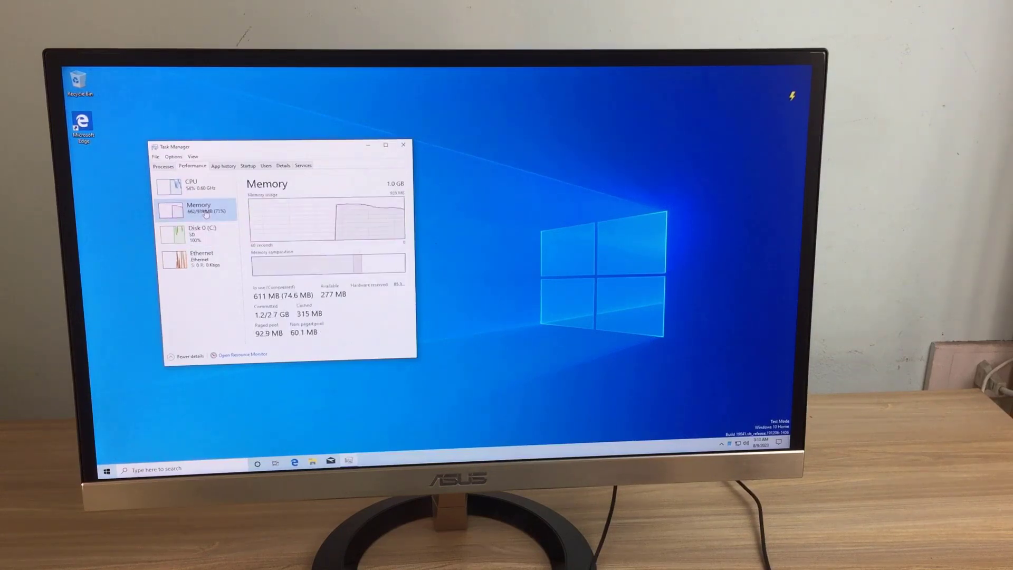
pyautogui.click(205, 195)
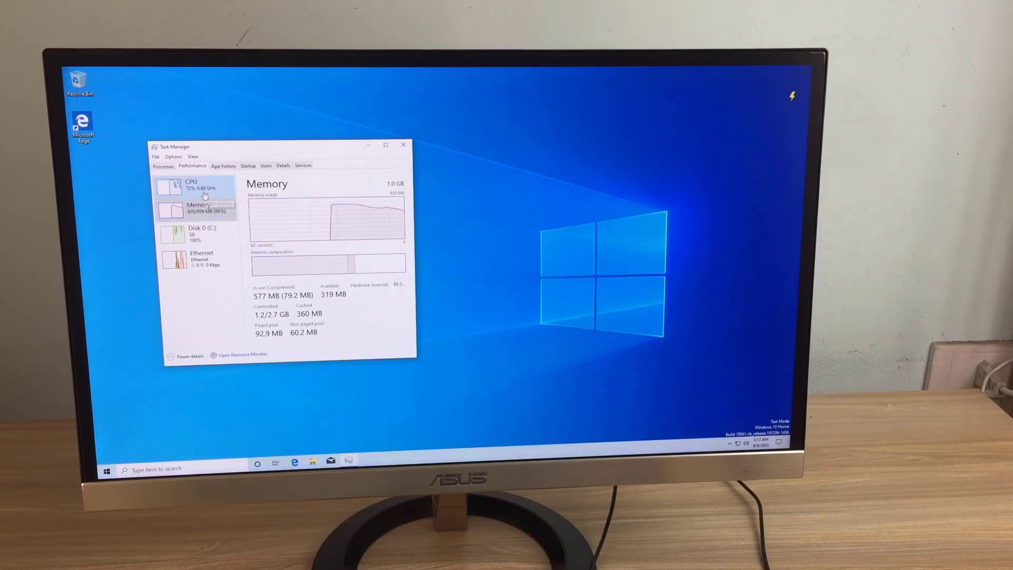